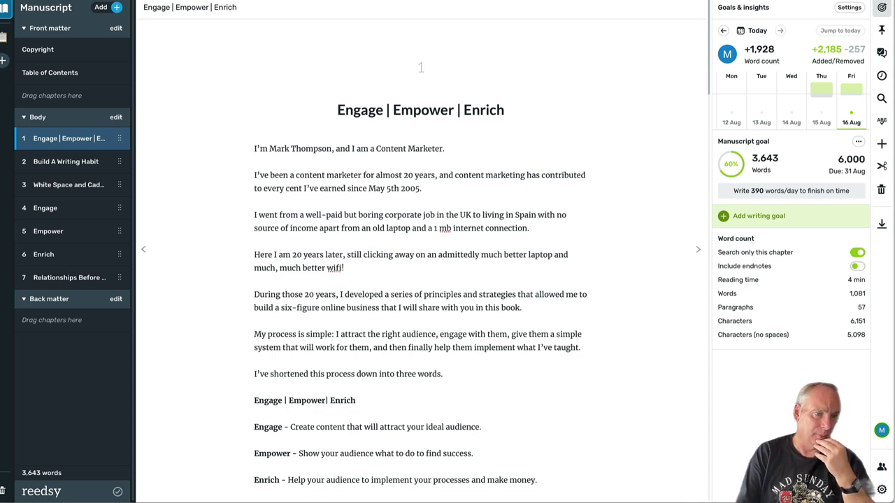
# Preview the Add + options (New Chapter/New Part), then dismiss them without adding anything
pyautogui.click(117, 8)
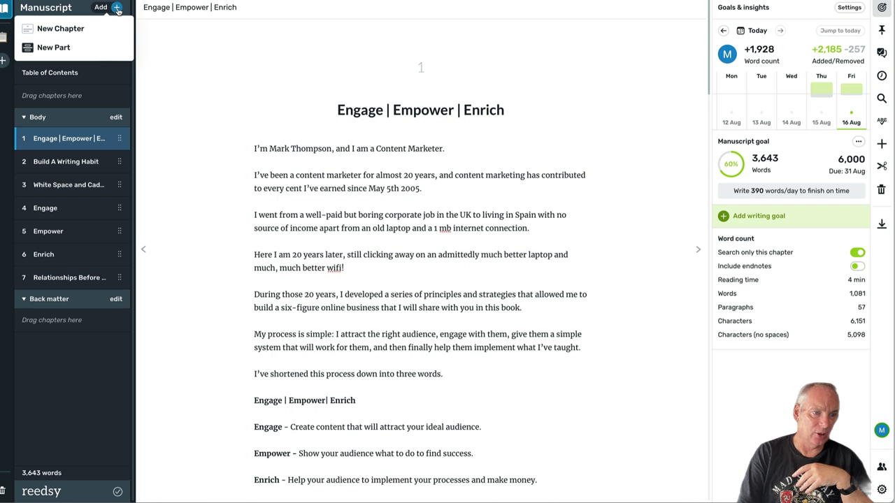
pyautogui.click(3, 109)
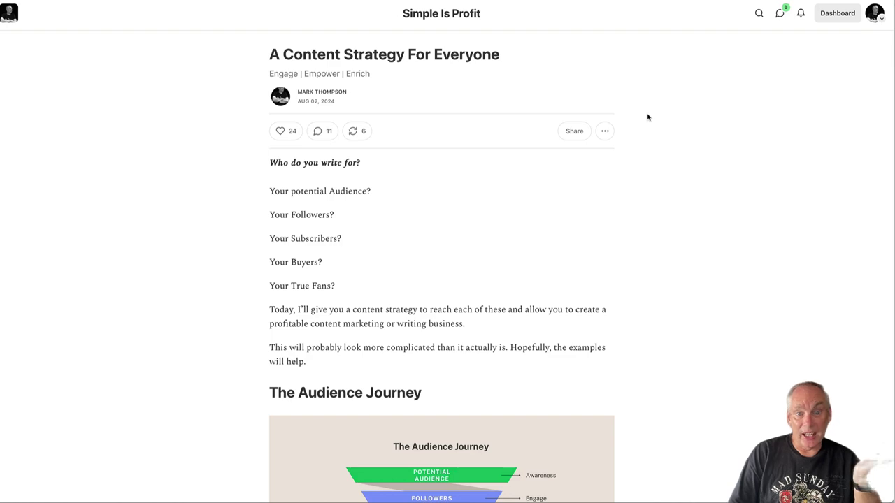
# Skim the 'A Content Strategy For Everyone' Substack post down to the end and back to the top
pyautogui.scroll(-2, 648, 117)
pyautogui.scroll(-2, 647, 118)
pyautogui.scroll(-4, 647, 117)
pyautogui.scroll(-4, 647, 118)
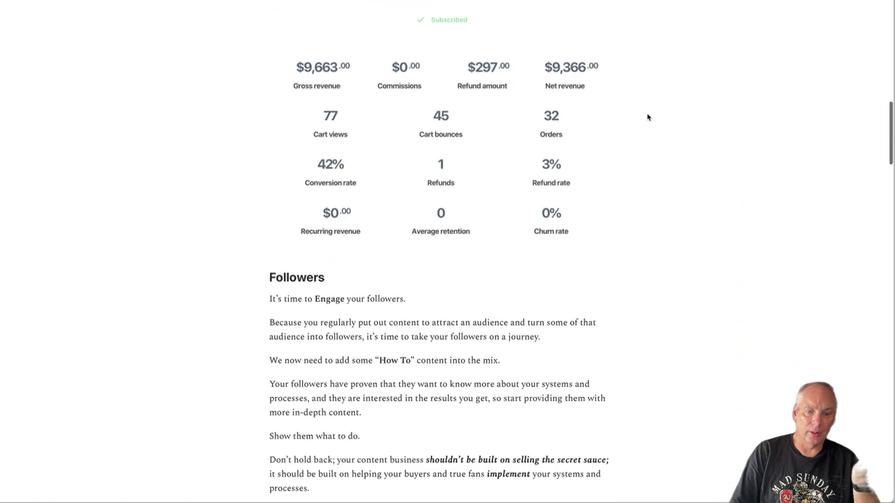
pyautogui.scroll(-3, 648, 117)
pyautogui.scroll(-4, 647, 117)
pyautogui.scroll(-2, 647, 117)
pyautogui.scroll(-1, 647, 118)
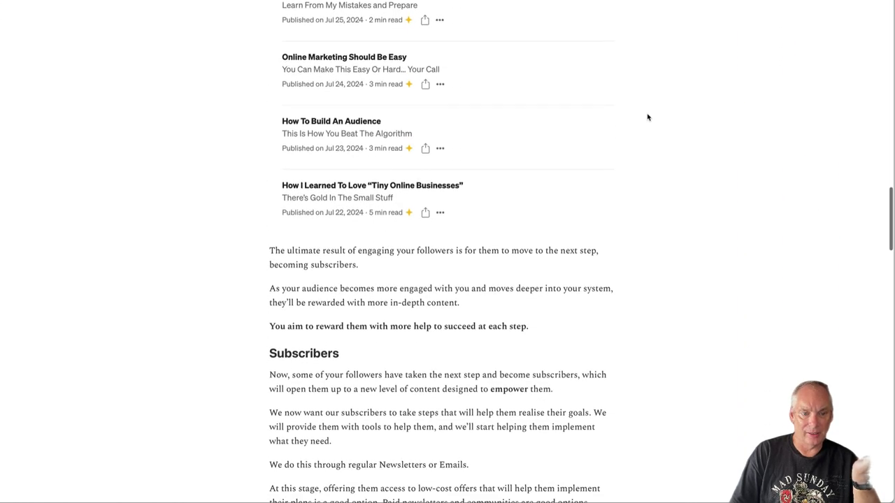
pyautogui.scroll(-4, 647, 118)
pyautogui.scroll(-5, 647, 117)
pyautogui.scroll(-4, 647, 117)
pyautogui.scroll(-4, 647, 118)
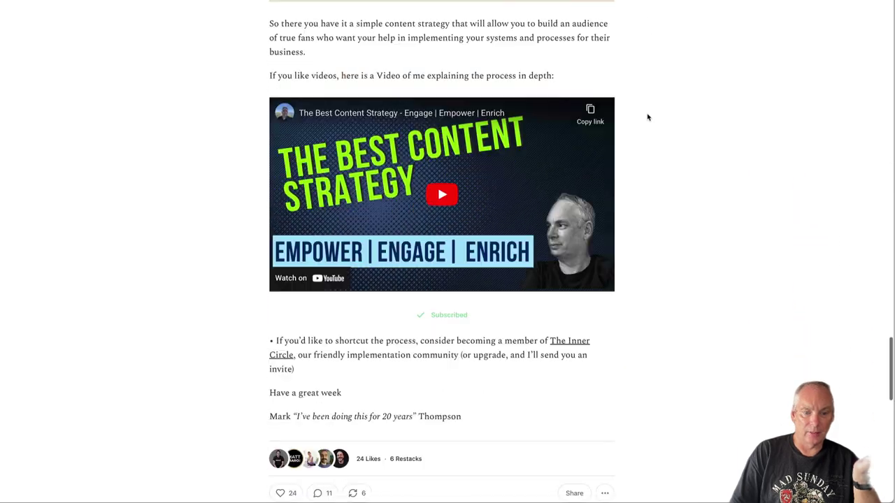
pyautogui.scroll(-4, 648, 117)
pyautogui.scroll(10, 647, 117)
pyautogui.scroll(10, 647, 117)
pyautogui.scroll(4, 647, 117)
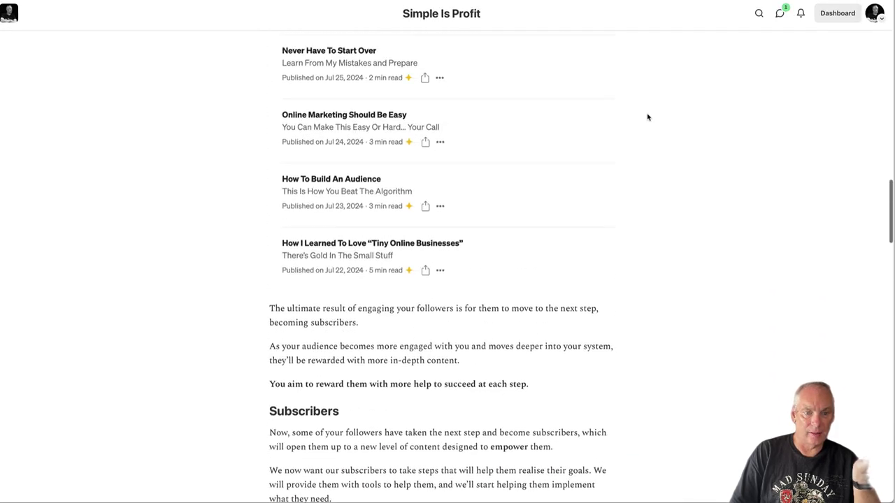
pyautogui.scroll(10, 647, 118)
pyautogui.scroll(3, 647, 117)
pyautogui.scroll(10, 648, 118)
pyautogui.scroll(1, 647, 118)
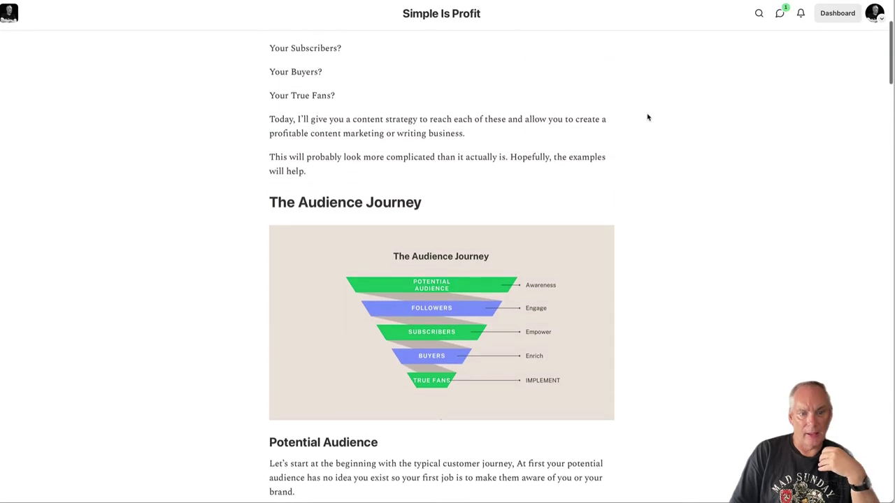
pyautogui.scroll(2, 647, 118)
pyautogui.scroll(3, 647, 117)
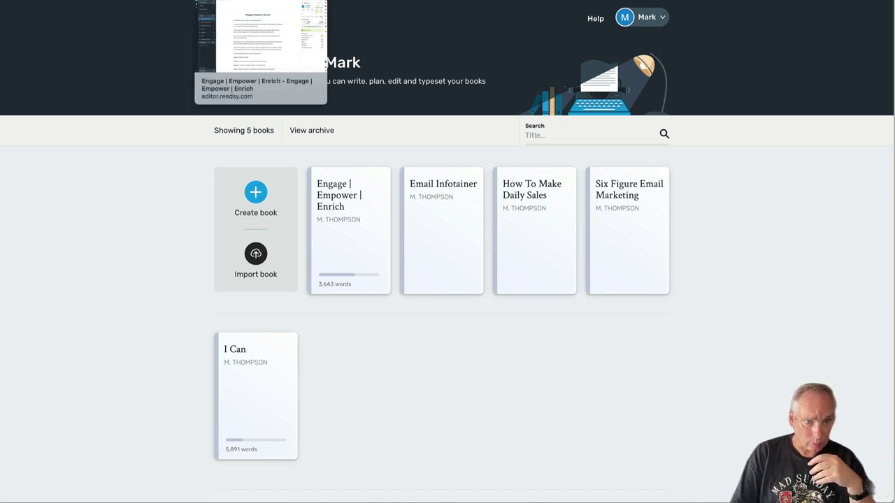
# Switch to the browser tab showing the Substack post 'A Content Strategy For Everyone'
pyautogui.click(441, 1)
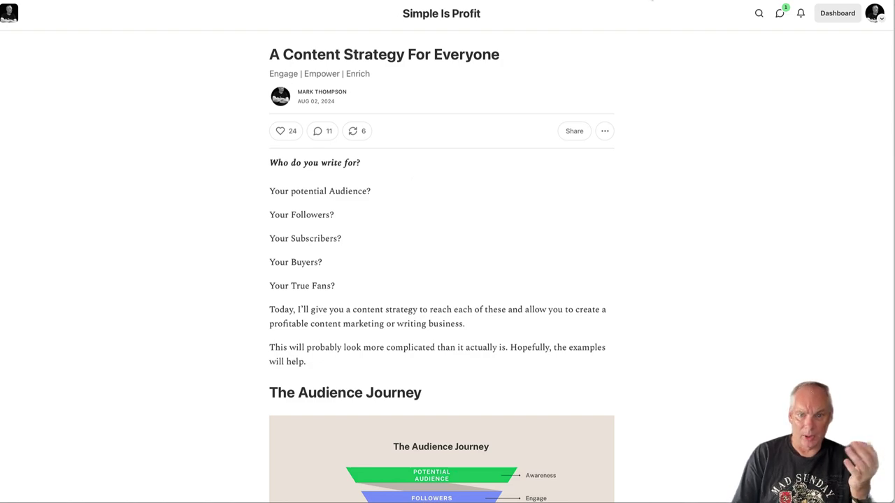
# Scroll the Medium published stories list back to the June 2023 14 Day Email Marketing Roadmap posts
pyautogui.click(650, 0)
pyautogui.scroll(-3, 385, 229)
pyautogui.scroll(-5, 385, 230)
pyautogui.scroll(-7, 385, 230)
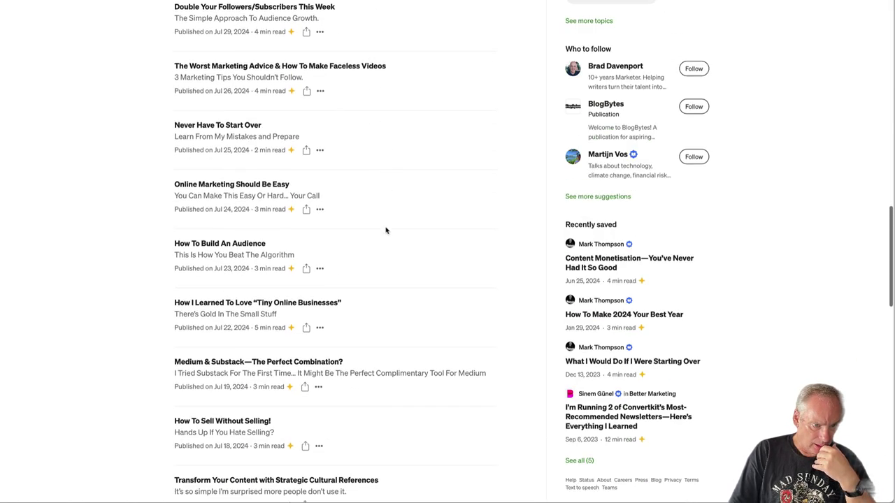
pyautogui.scroll(-1, 385, 230)
pyautogui.scroll(-4, 386, 230)
pyautogui.scroll(-2, 386, 230)
pyautogui.scroll(-2, 386, 230)
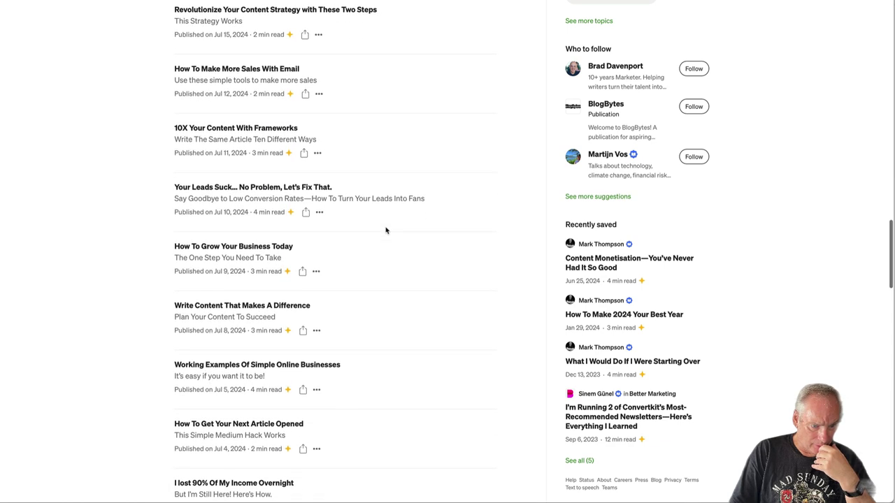
pyautogui.scroll(-3, 385, 230)
pyautogui.scroll(-3, 386, 230)
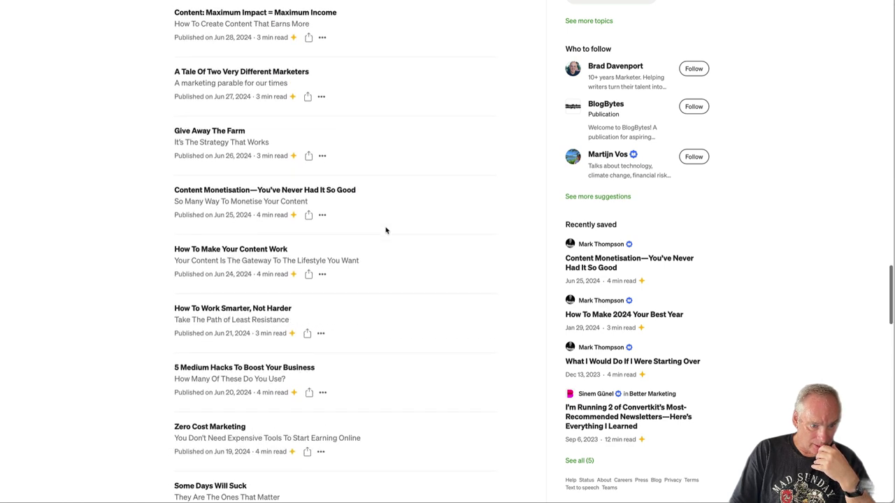
pyautogui.scroll(-3, 385, 230)
pyautogui.scroll(-3, 385, 230)
pyautogui.scroll(-3, 385, 230)
pyautogui.scroll(-2, 385, 230)
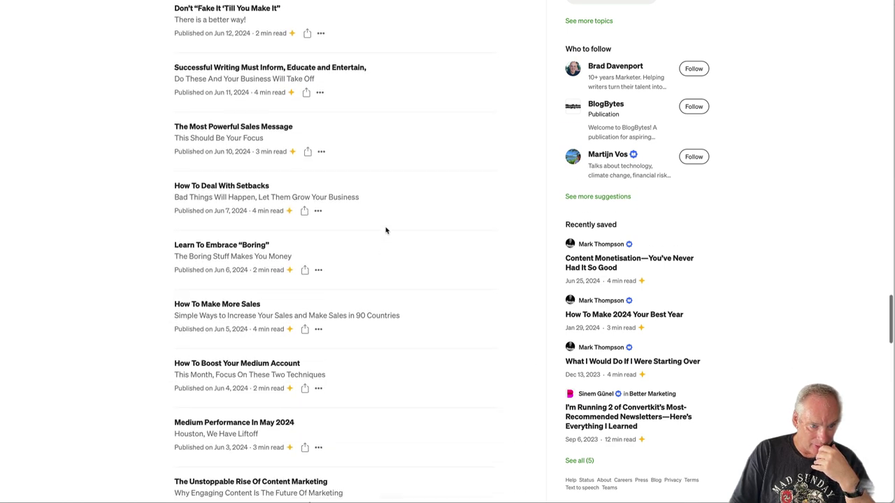
pyautogui.scroll(-3, 385, 230)
pyautogui.scroll(-3, 386, 230)
pyautogui.scroll(-2, 386, 230)
pyautogui.scroll(-1, 385, 230)
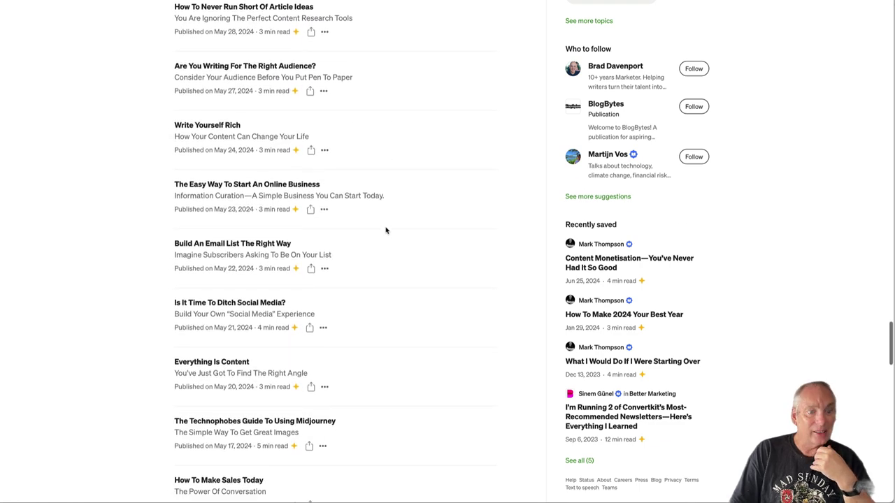
pyautogui.scroll(-3, 385, 230)
pyautogui.scroll(-3, 385, 230)
pyautogui.scroll(-1, 385, 230)
pyautogui.scroll(-5, 385, 230)
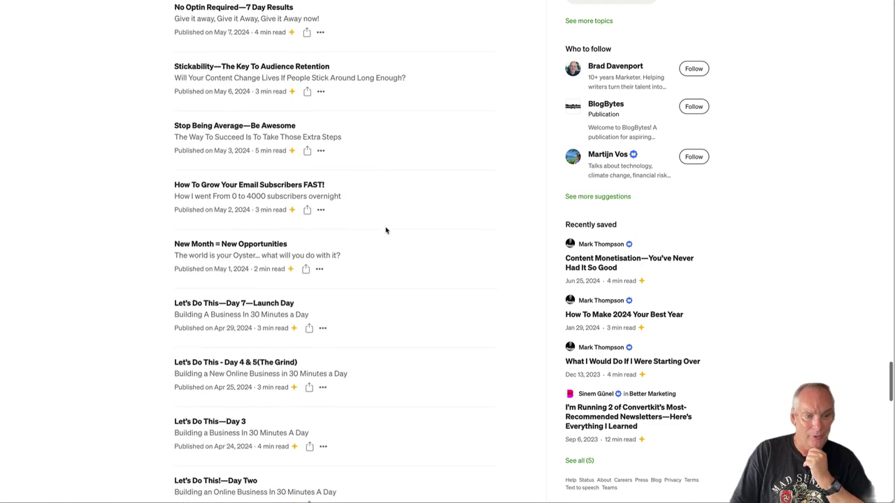
pyautogui.scroll(-1, 385, 230)
pyautogui.scroll(-1, 385, 230)
pyautogui.scroll(1, 385, 230)
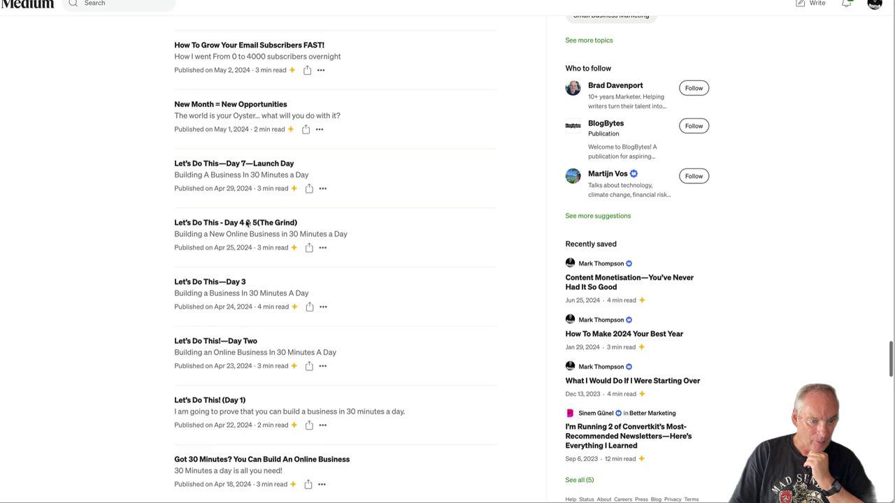
pyautogui.scroll(1, 246, 223)
pyautogui.scroll(-2, 252, 225)
pyautogui.scroll(-1, 204, 240)
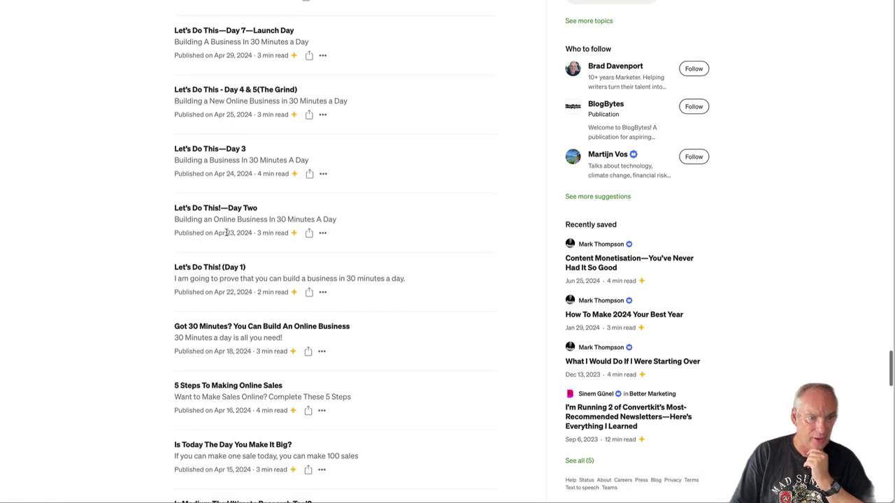
pyautogui.scroll(2, 228, 241)
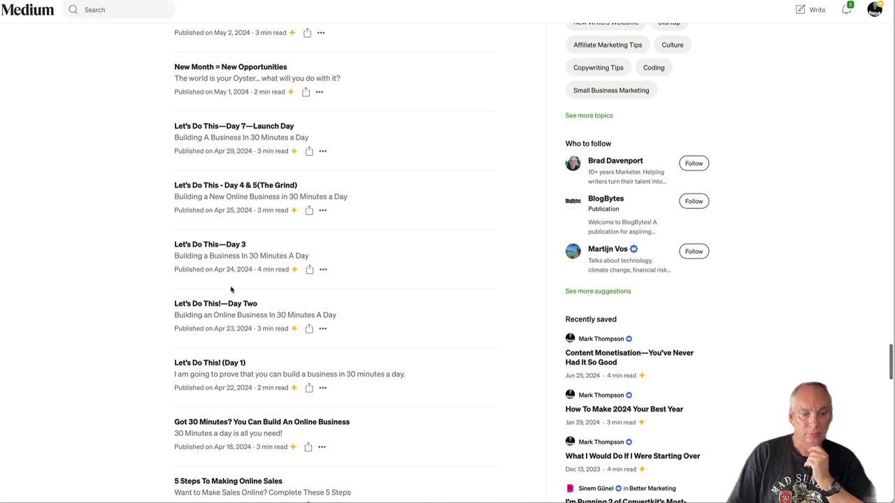
pyautogui.scroll(-1, 231, 289)
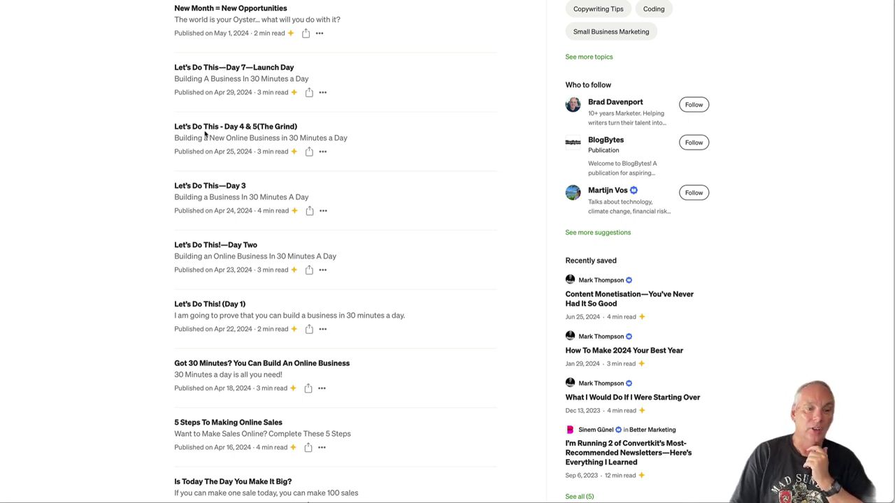
pyautogui.scroll(-3, 215, 205)
pyautogui.scroll(-2, 215, 204)
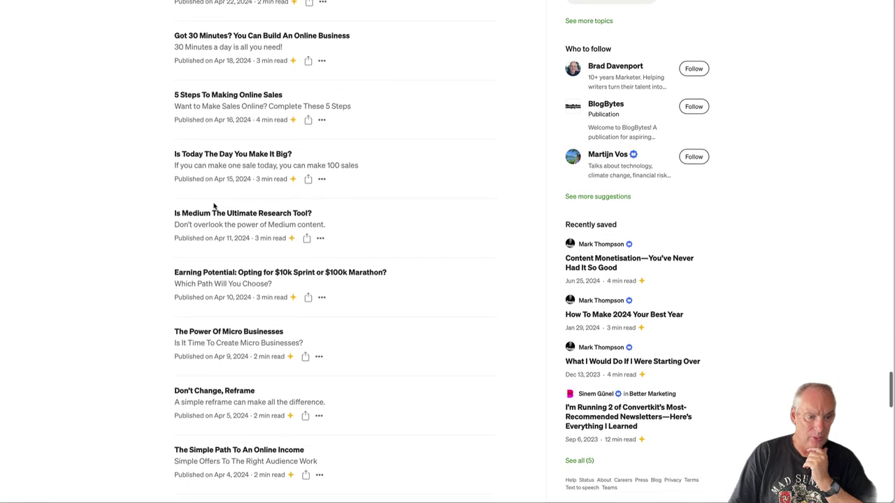
pyautogui.scroll(-4, 215, 205)
pyautogui.scroll(-3, 214, 205)
pyautogui.scroll(-3, 215, 205)
pyautogui.scroll(-5, 214, 205)
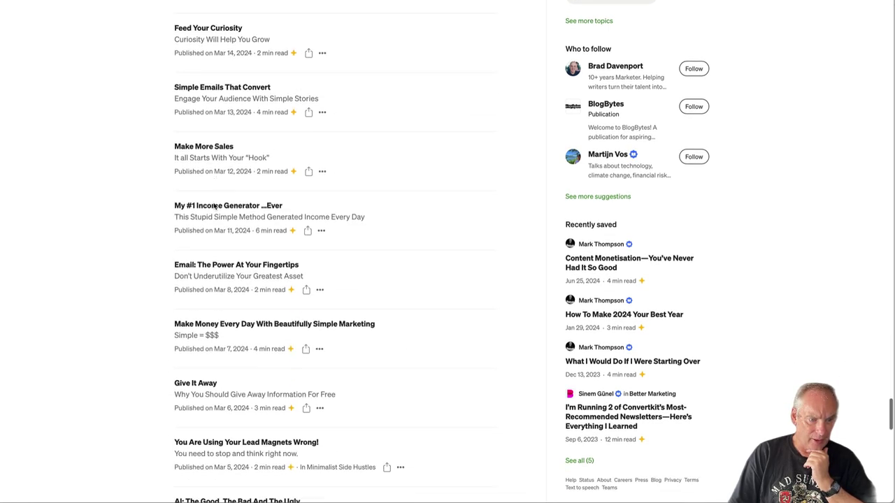
pyautogui.scroll(-3, 215, 204)
pyautogui.scroll(-1, 214, 205)
pyautogui.scroll(-4, 215, 205)
pyautogui.scroll(-4, 214, 205)
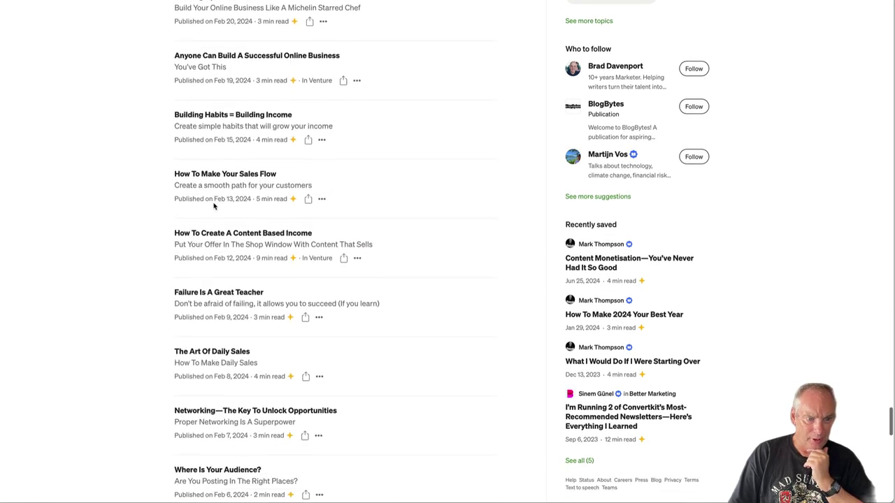
pyautogui.scroll(-3, 215, 205)
pyautogui.scroll(-2, 214, 205)
pyautogui.scroll(-4, 215, 205)
pyautogui.scroll(-3, 214, 205)
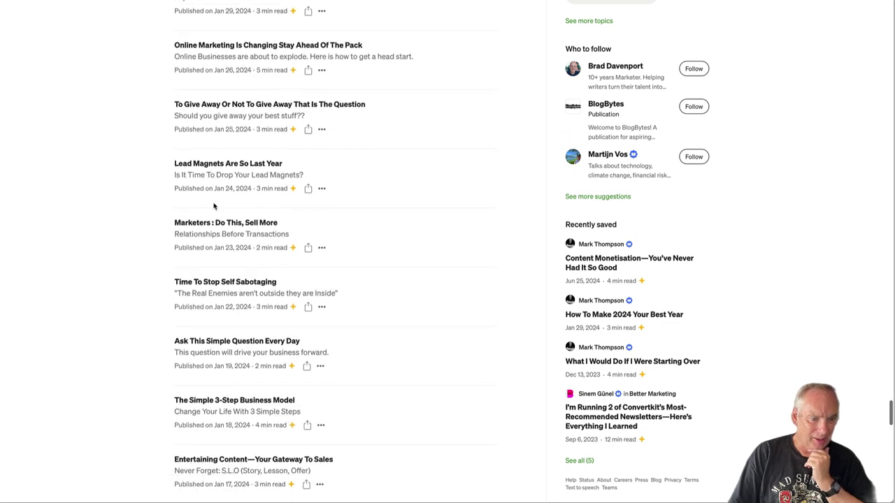
pyautogui.scroll(-2, 214, 204)
pyautogui.scroll(-3, 215, 205)
pyautogui.scroll(-3, 214, 205)
pyautogui.scroll(-3, 214, 205)
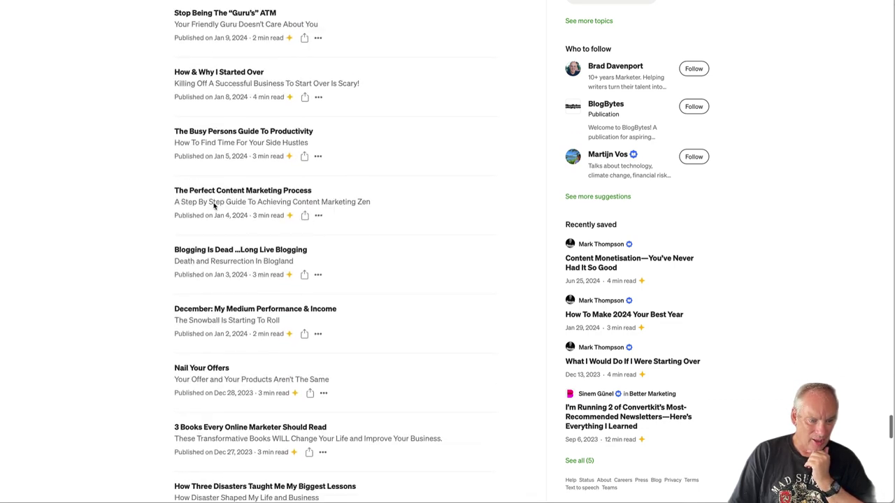
pyautogui.scroll(-2, 215, 204)
pyautogui.scroll(-4, 214, 205)
pyautogui.scroll(-4, 214, 205)
pyautogui.scroll(-4, 215, 205)
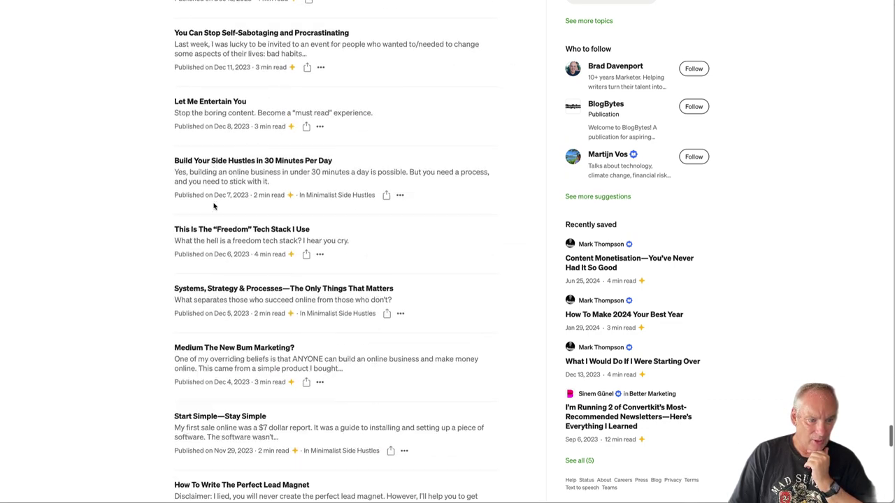
pyautogui.scroll(-3, 215, 205)
pyautogui.scroll(-5, 215, 205)
pyautogui.scroll(-3, 215, 205)
pyautogui.scroll(-3, 214, 204)
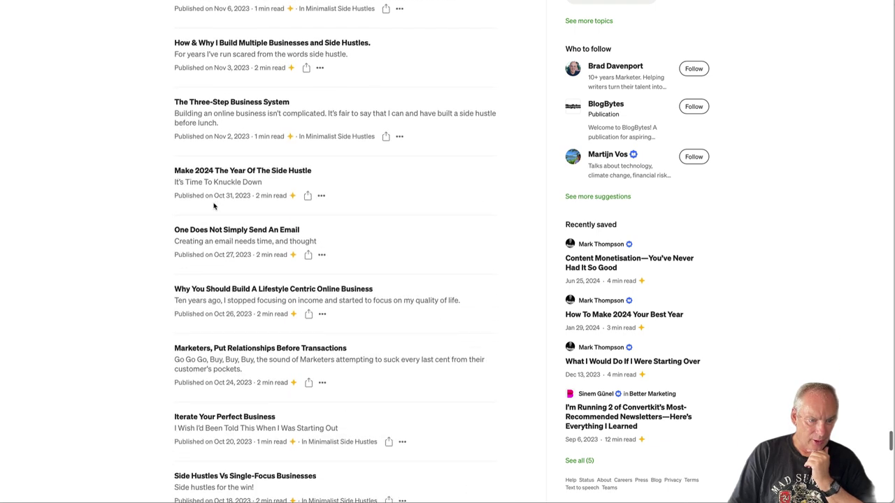
pyautogui.scroll(-5, 214, 205)
pyautogui.scroll(-3, 214, 205)
pyautogui.scroll(-2, 215, 205)
pyautogui.scroll(-4, 214, 205)
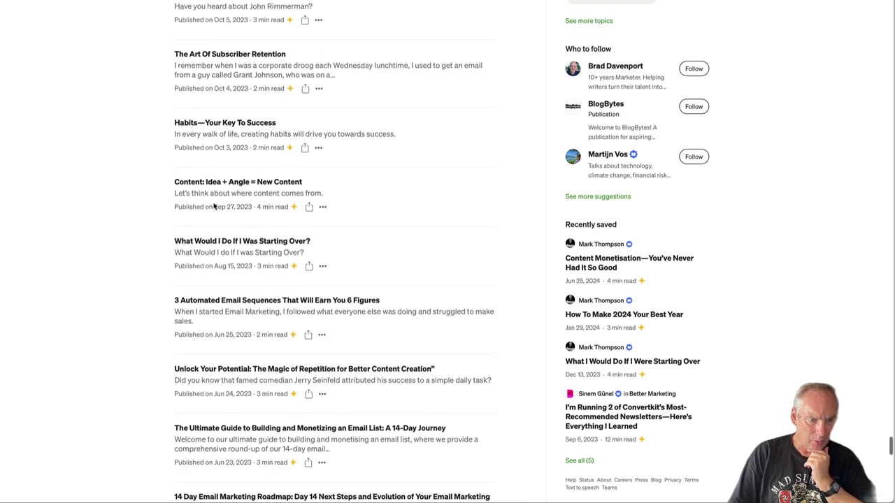
pyautogui.scroll(-3, 215, 205)
pyautogui.scroll(-2, 215, 205)
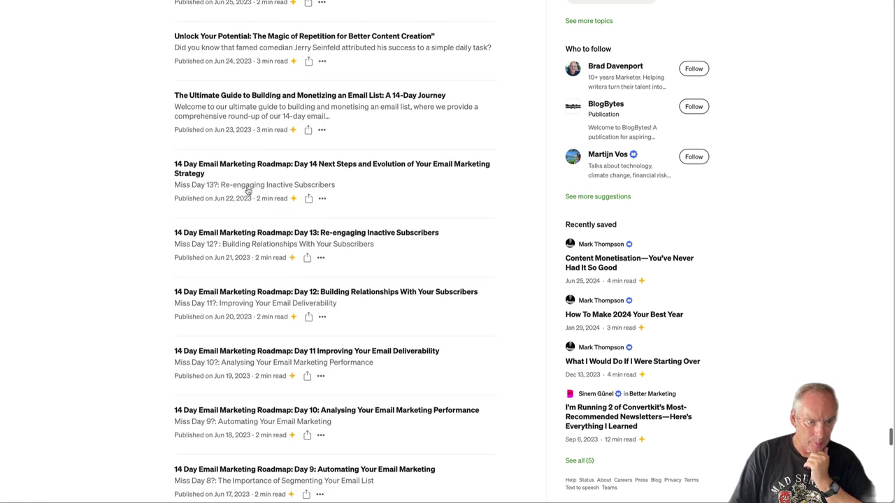
pyautogui.scroll(1, 247, 190)
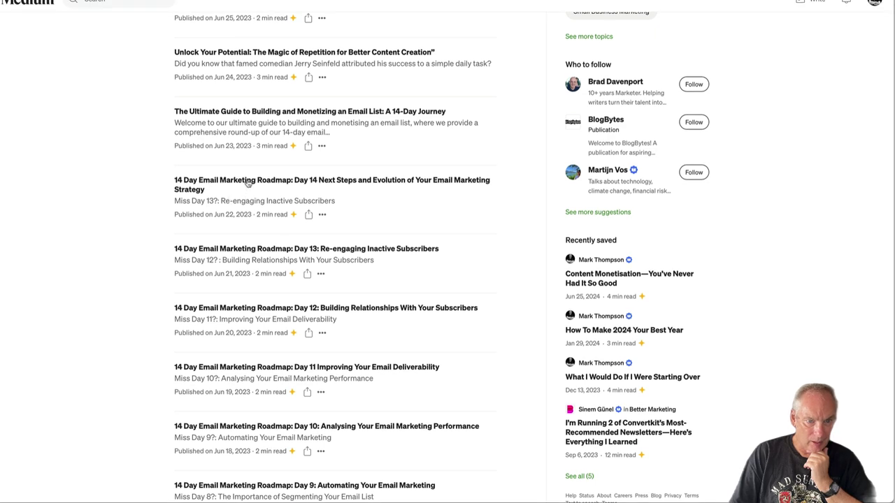
pyautogui.scroll(2, 238, 189)
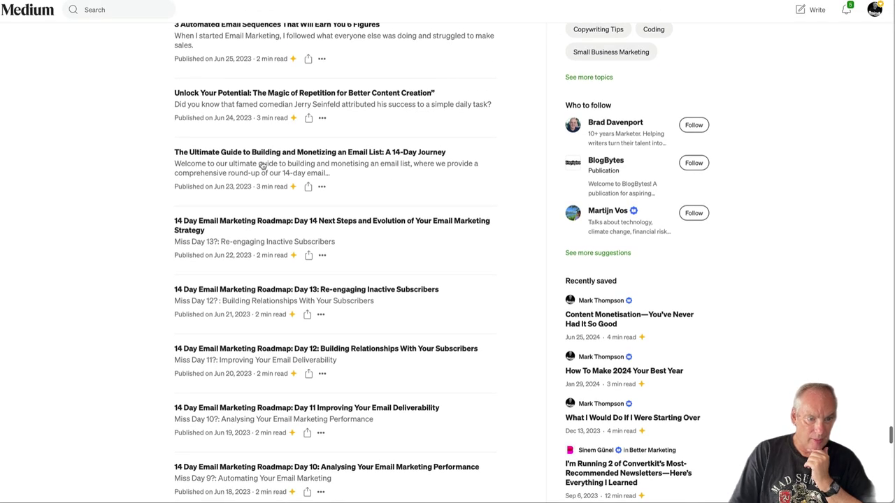
# Read through 'The Ultimate Guide to Building and Monetizing an Email List' day-by-day sections and return to the top
pyautogui.click(263, 165)
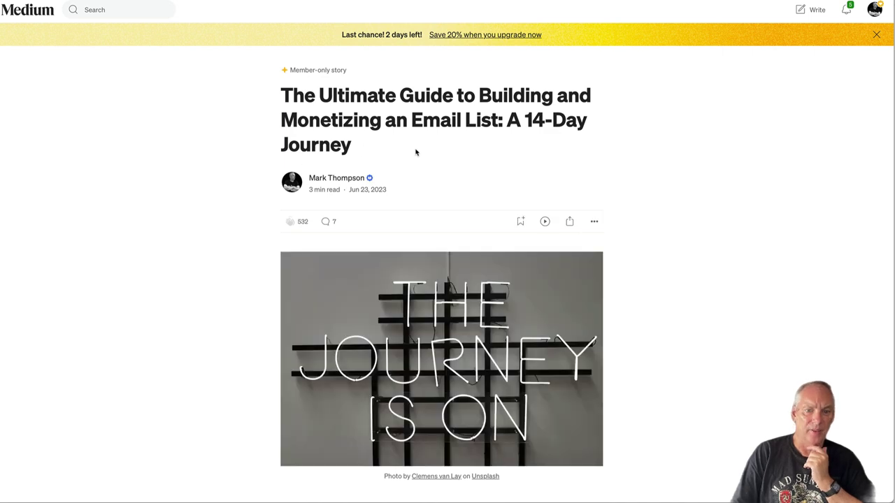
pyautogui.scroll(-6, 415, 153)
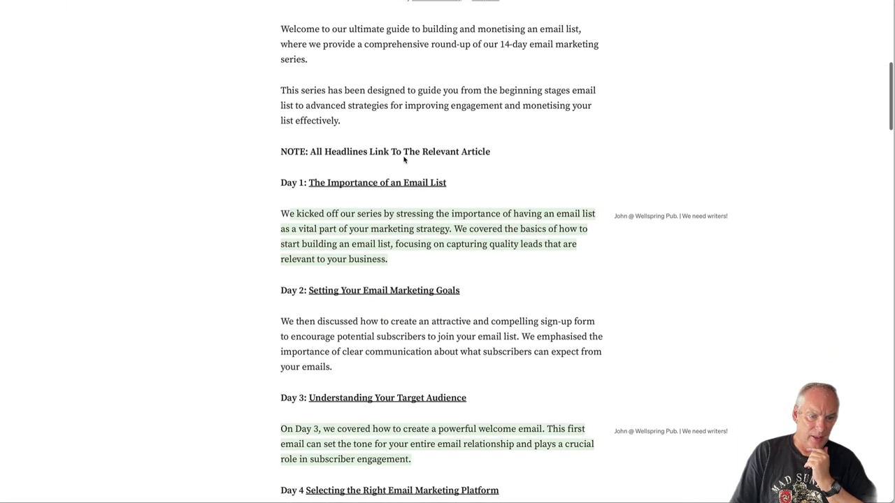
pyautogui.scroll(-2, 403, 160)
pyautogui.scroll(-4, 403, 159)
pyautogui.scroll(-4, 403, 159)
pyautogui.scroll(-4, 403, 160)
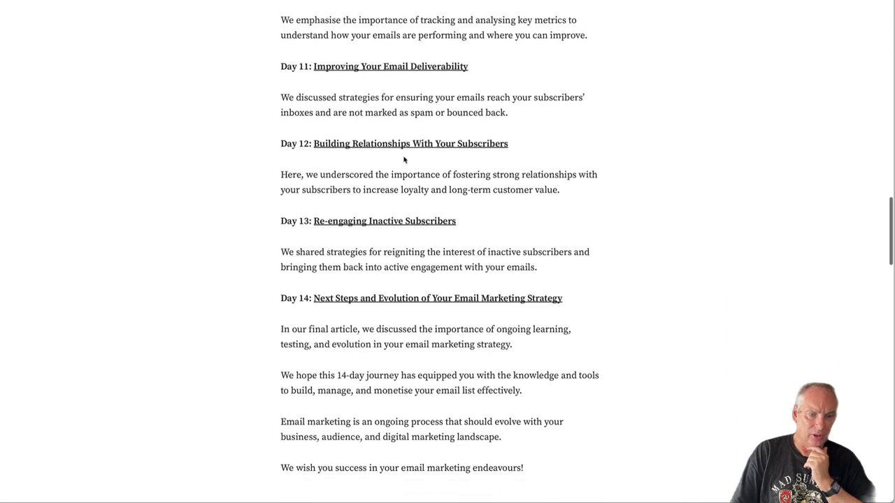
pyautogui.scroll(-2, 403, 160)
pyautogui.scroll(-4, 403, 160)
pyautogui.scroll(9, 403, 159)
pyautogui.scroll(1, 404, 160)
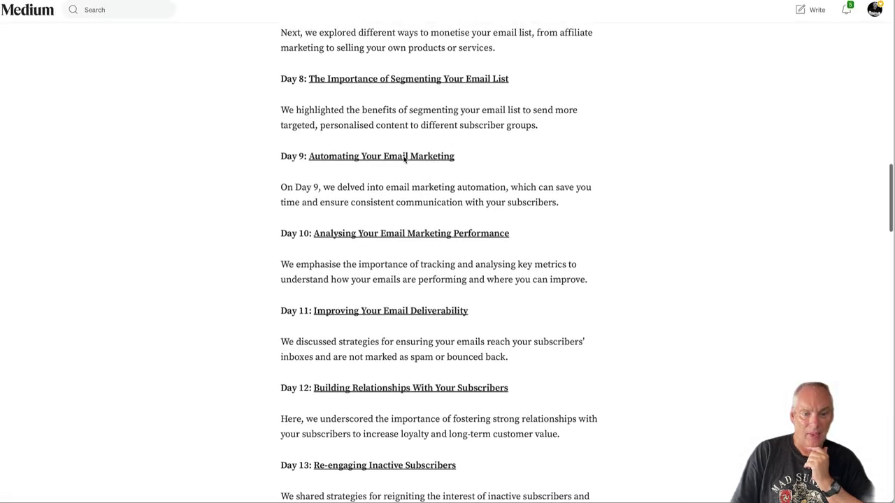
pyautogui.scroll(3, 405, 160)
pyautogui.scroll(1, 404, 160)
pyautogui.scroll(4, 404, 160)
pyautogui.scroll(3, 403, 160)
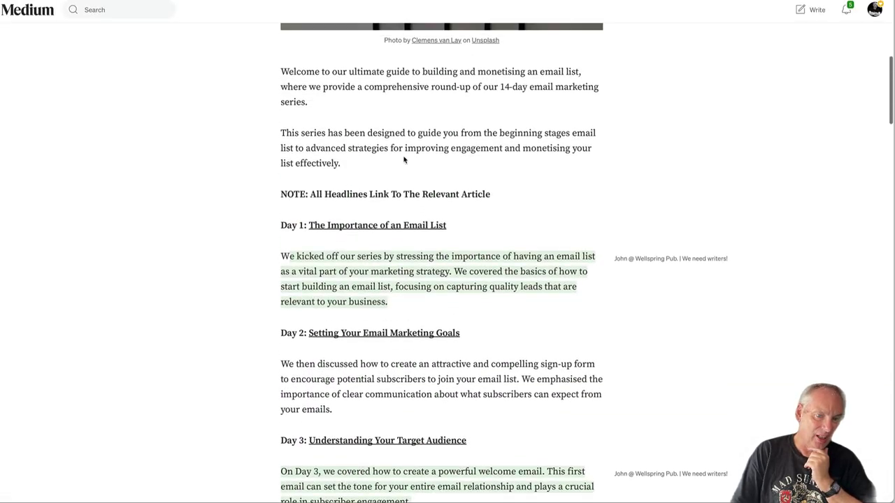
pyautogui.scroll(5, 403, 159)
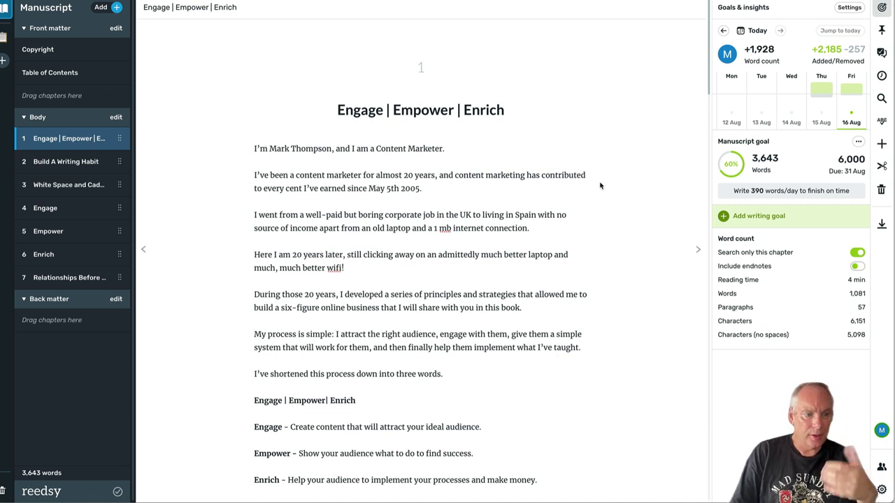
# Bring up the manuscript's Export book options from the right sidebar and look through them
pyautogui.click(883, 228)
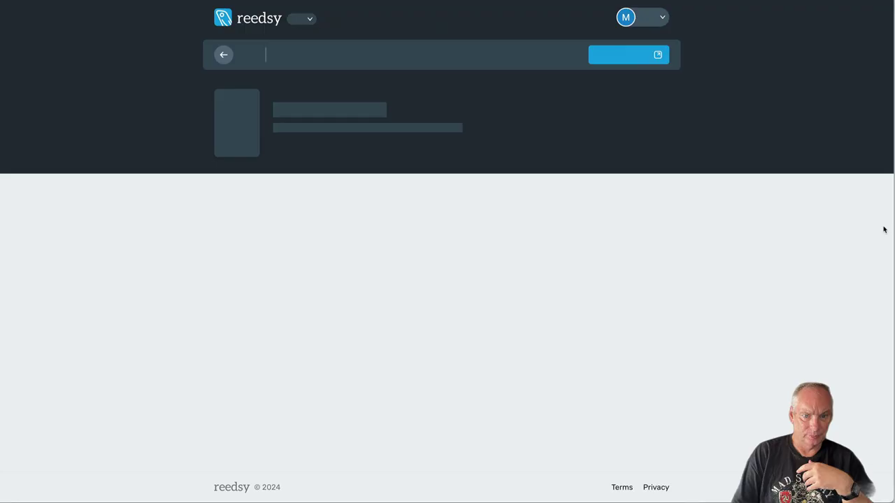
pyautogui.scroll(-2, 341, 321)
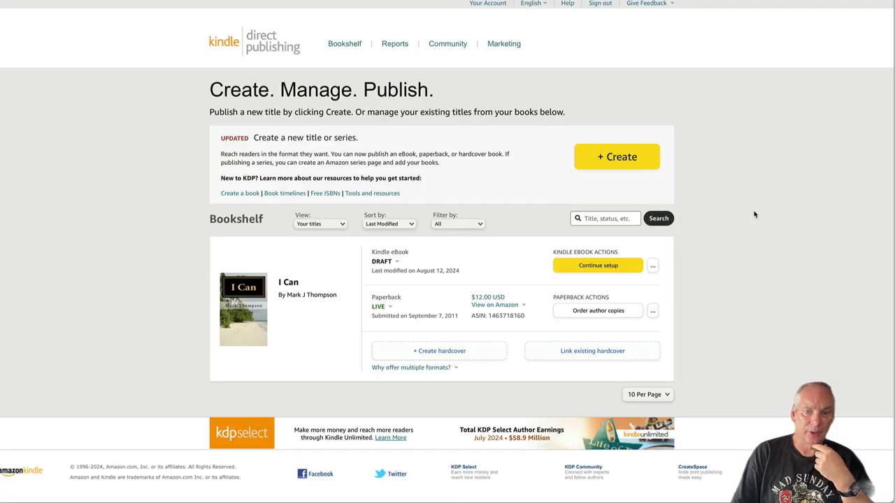
# Start a new title from the KDP Bookshelf with the yellow + Create button
pyautogui.click(627, 160)
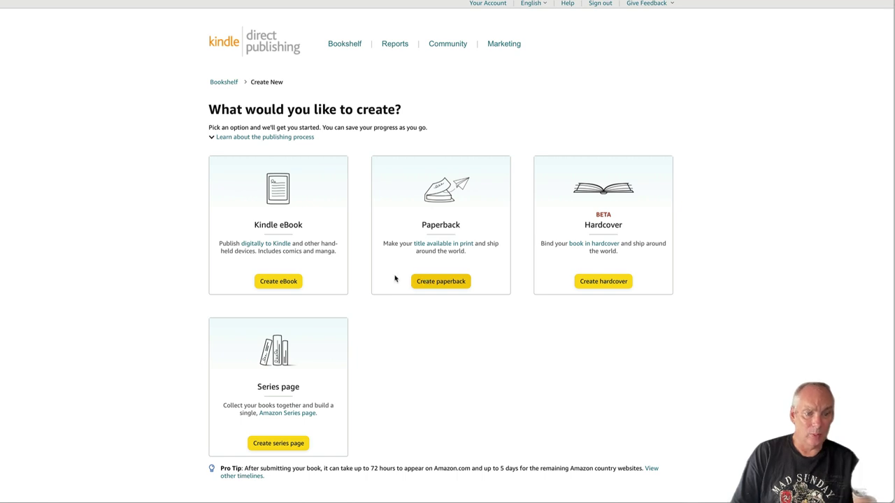
# Choose Create eBook under Kindle eBook and review the empty Kindle eBook Details form
pyautogui.click(283, 283)
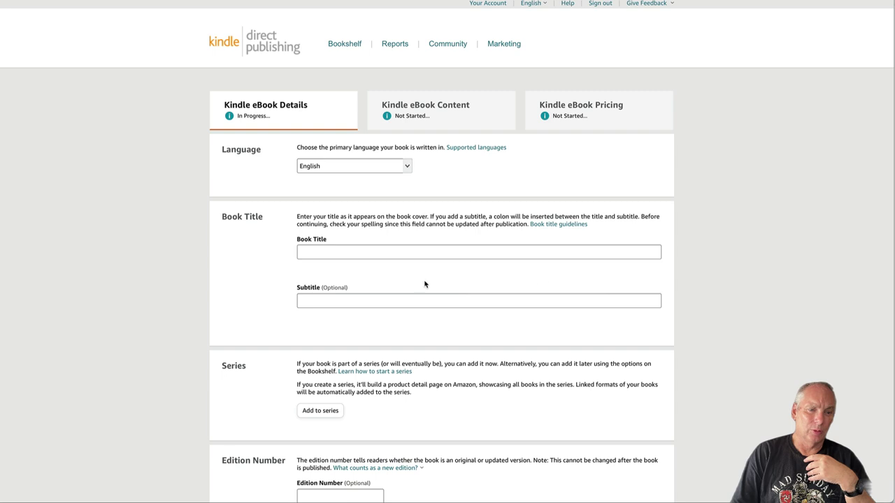
pyautogui.scroll(-2, 541, 279)
pyautogui.scroll(-2, 541, 279)
pyautogui.scroll(-1, 539, 278)
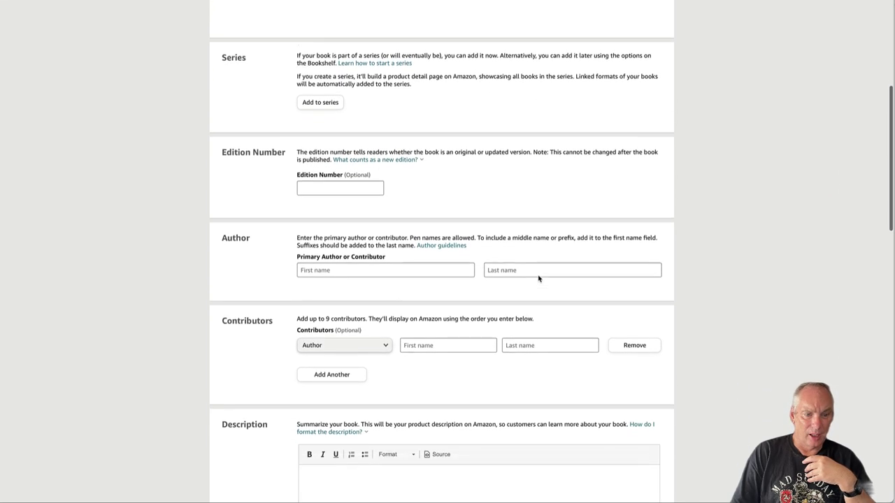
pyautogui.scroll(-1, 538, 279)
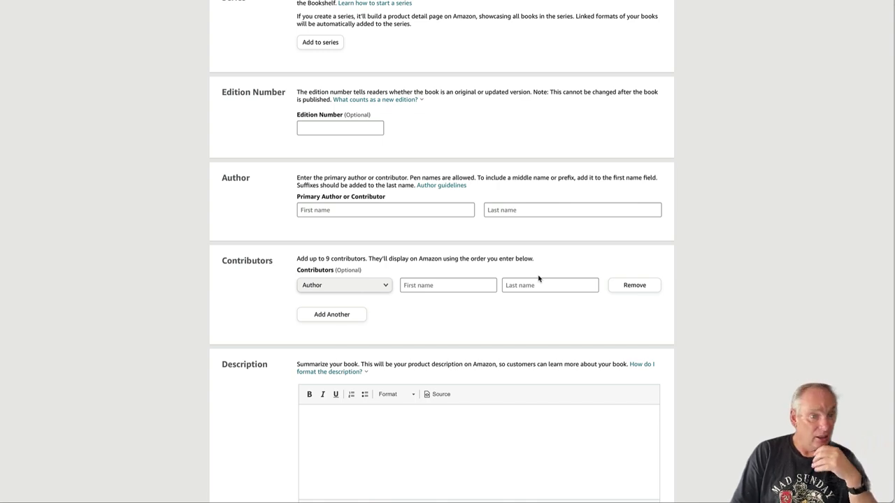
pyautogui.scroll(1, 538, 279)
pyautogui.scroll(2, 538, 278)
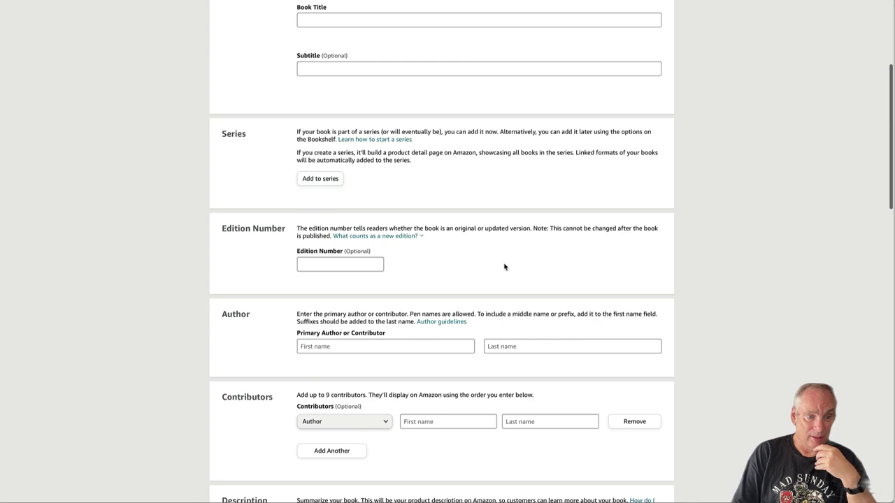
pyautogui.scroll(2, 504, 266)
pyautogui.scroll(2, 504, 267)
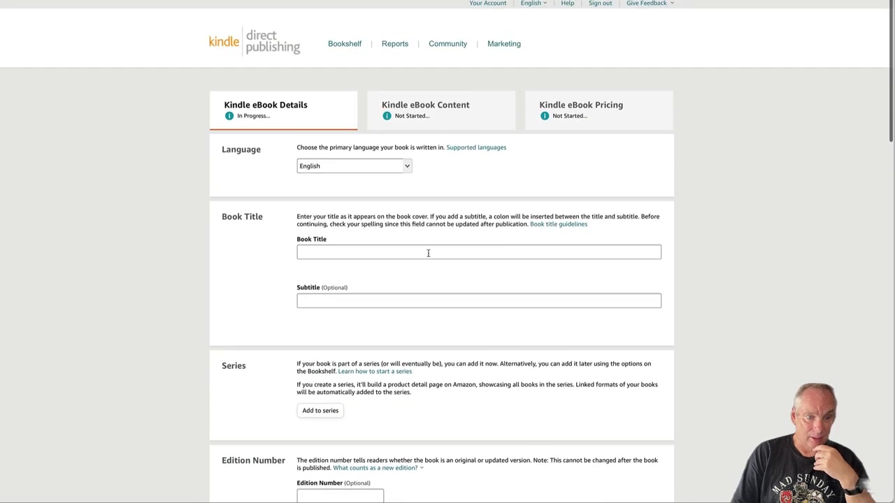
pyautogui.scroll(-7, 428, 253)
pyautogui.scroll(-5, 428, 253)
pyautogui.scroll(-2, 427, 253)
pyautogui.scroll(-5, 428, 255)
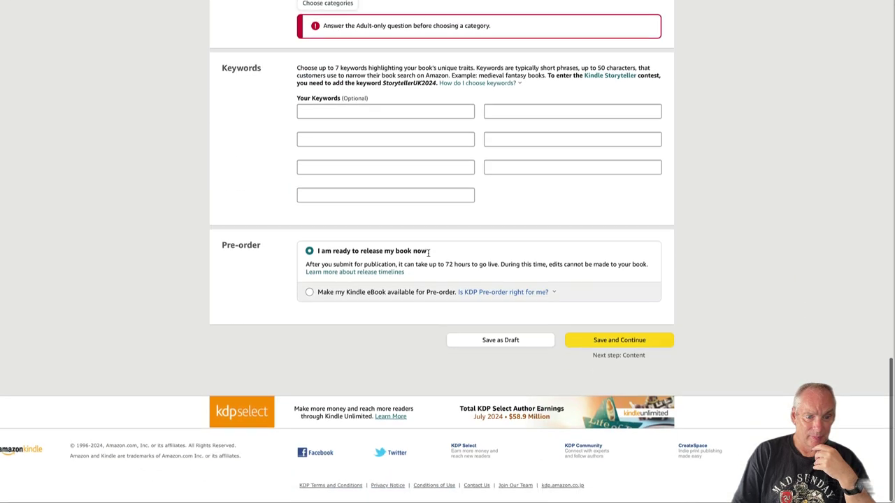
pyautogui.scroll(2, 427, 256)
pyautogui.scroll(8, 427, 256)
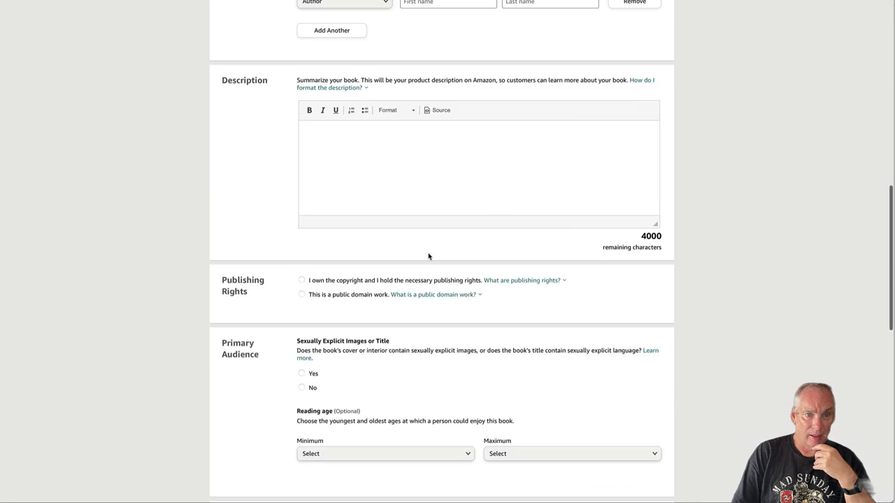
pyautogui.scroll(10, 427, 256)
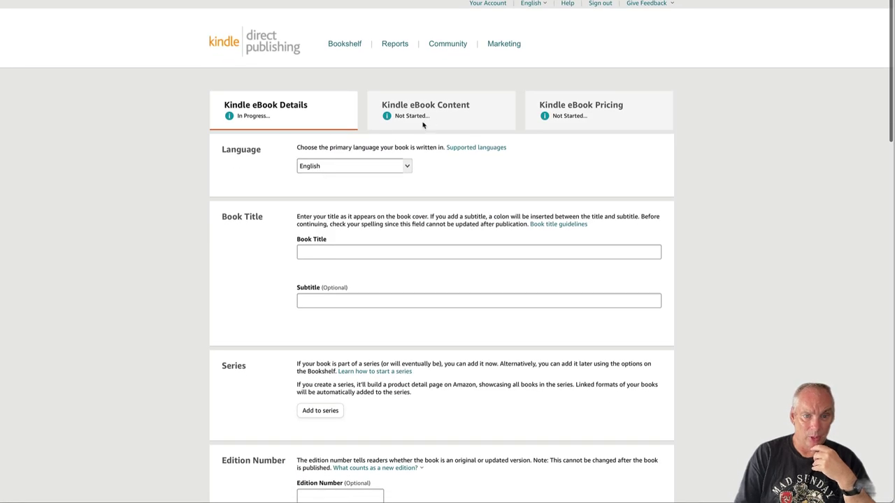